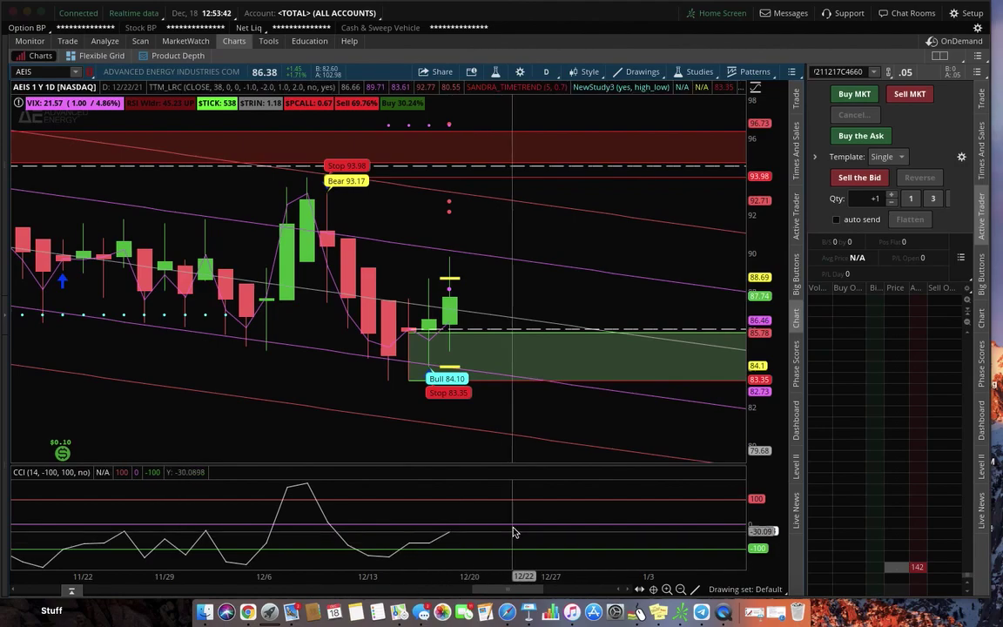
Step: Try four-hour bars, return the AEIS chart to daily bars, and zoom out for more dates
left_click(546, 71)
left_click(548, 214)
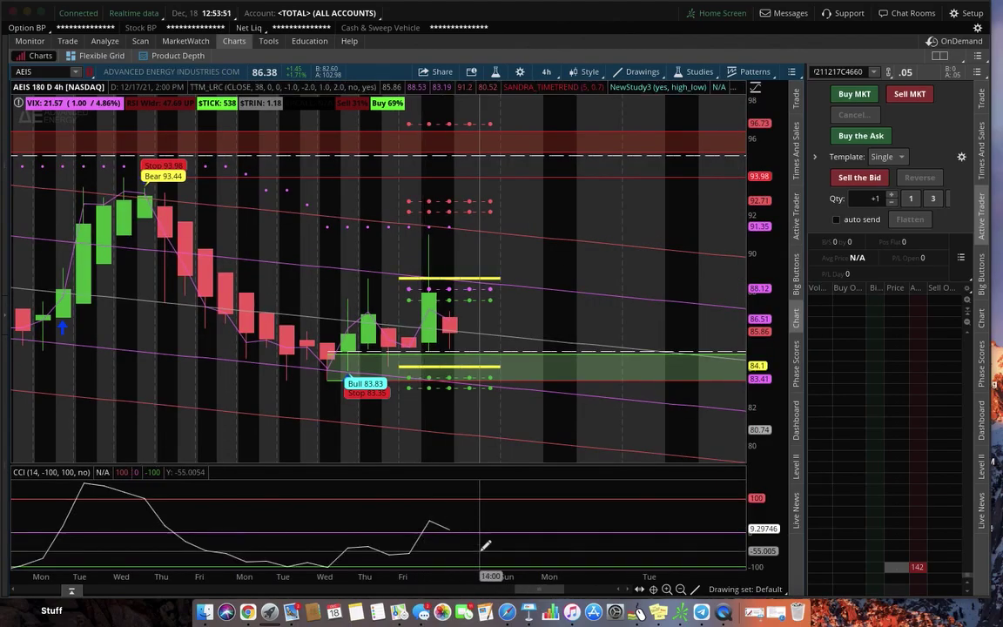
left_click(546, 72)
left_click(544, 220)
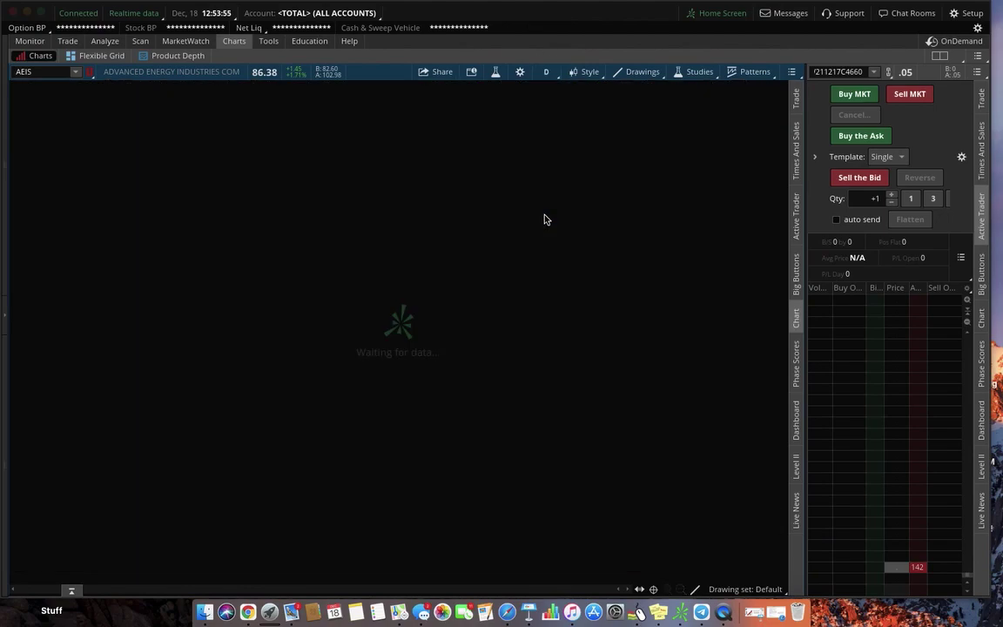
mouse_move(491, 589)
left_mouse_down()
mouse_move(549, 588)
mouse_move(513, 585)
left_mouse_up()
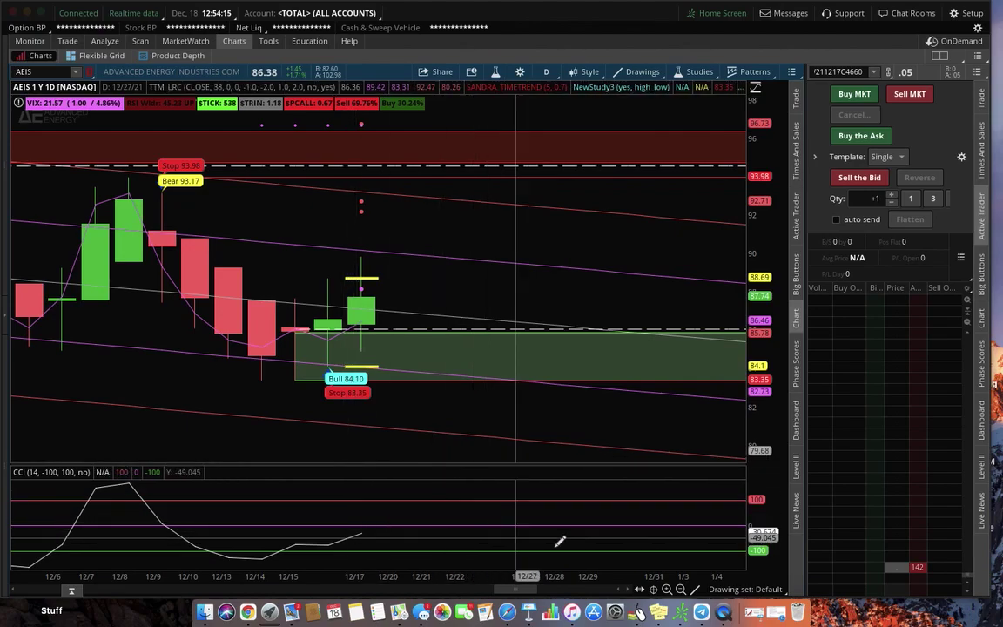
left_click(681, 588)
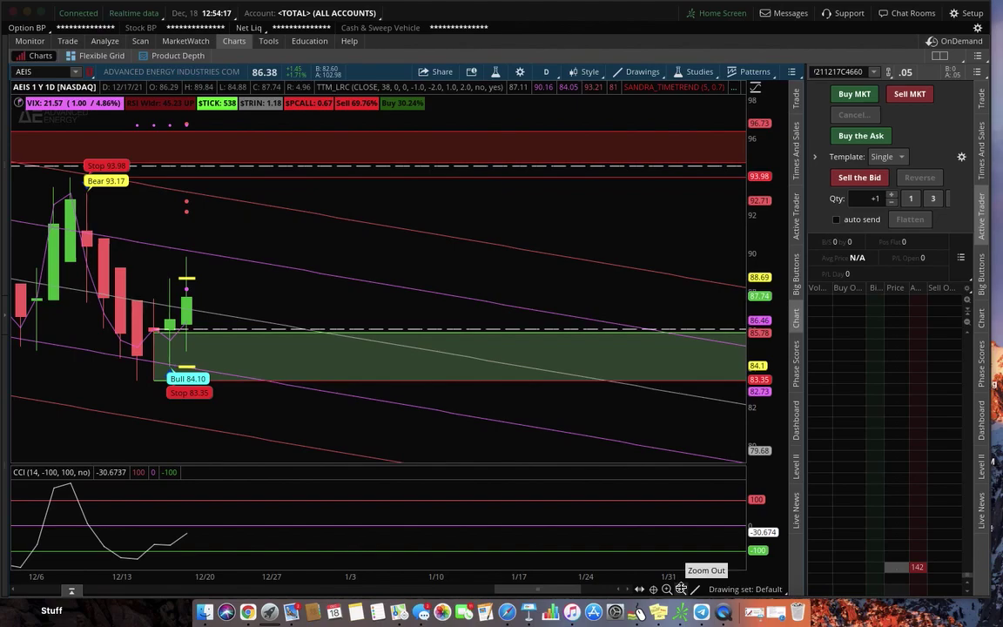
left_click_drag(571, 589, 550, 588)
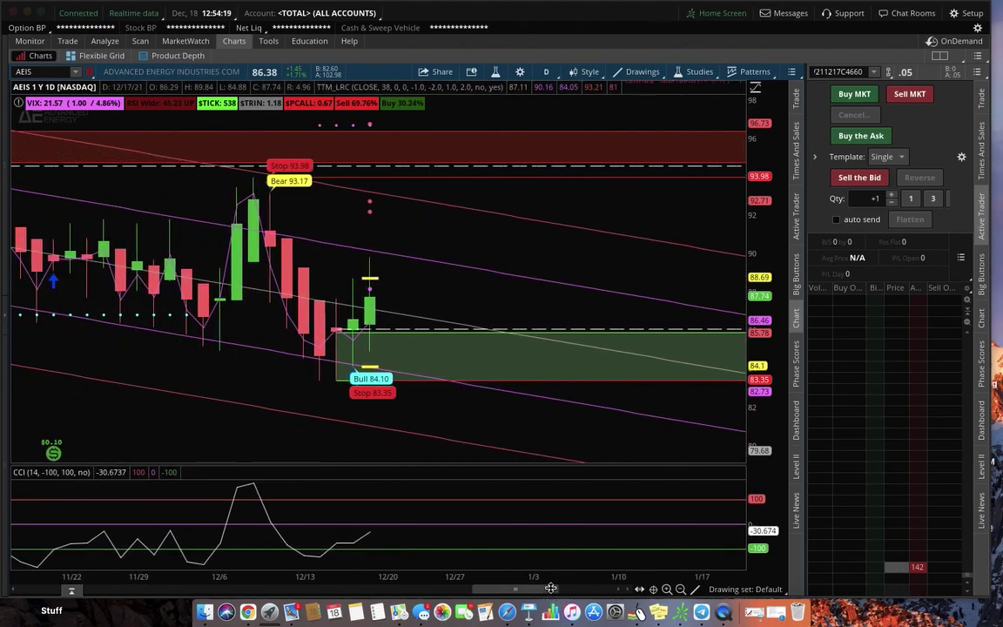
Step: Start an AEIS alert from the chart and open the STUDY condition editor
right_click(417, 520)
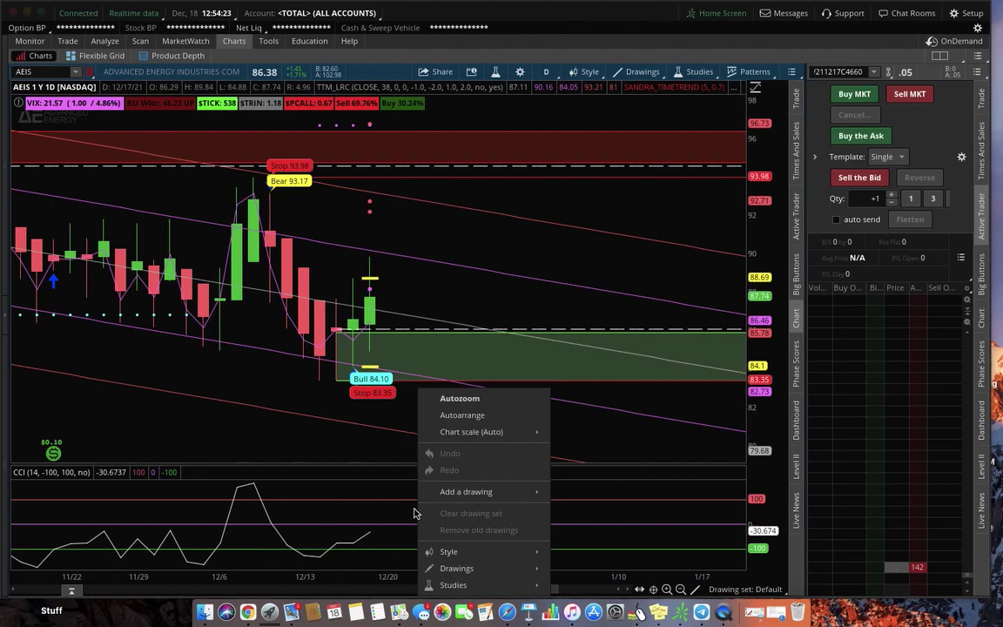
right_click(475, 305)
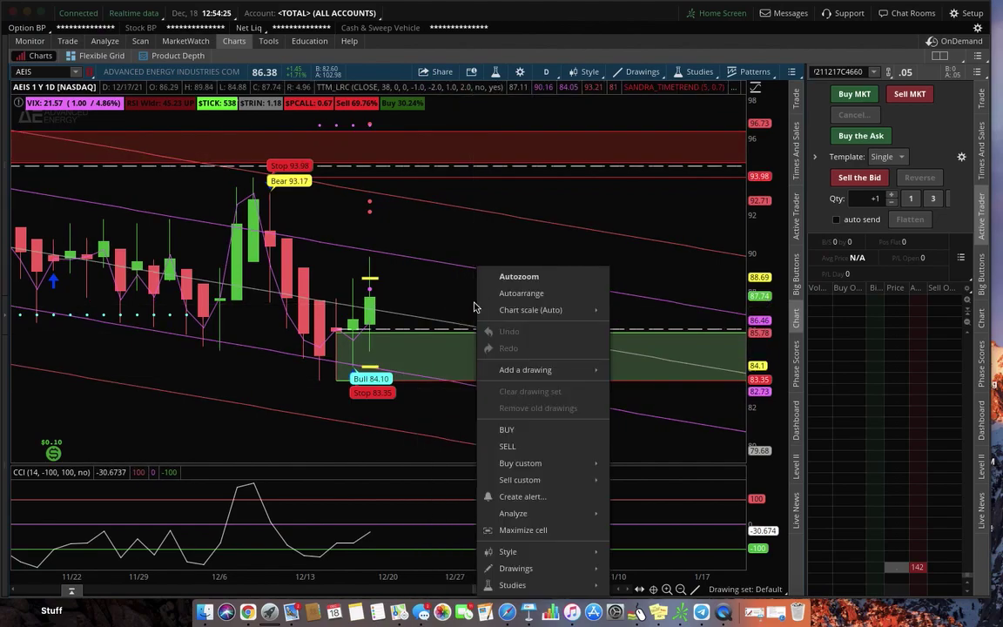
left_click(546, 497)
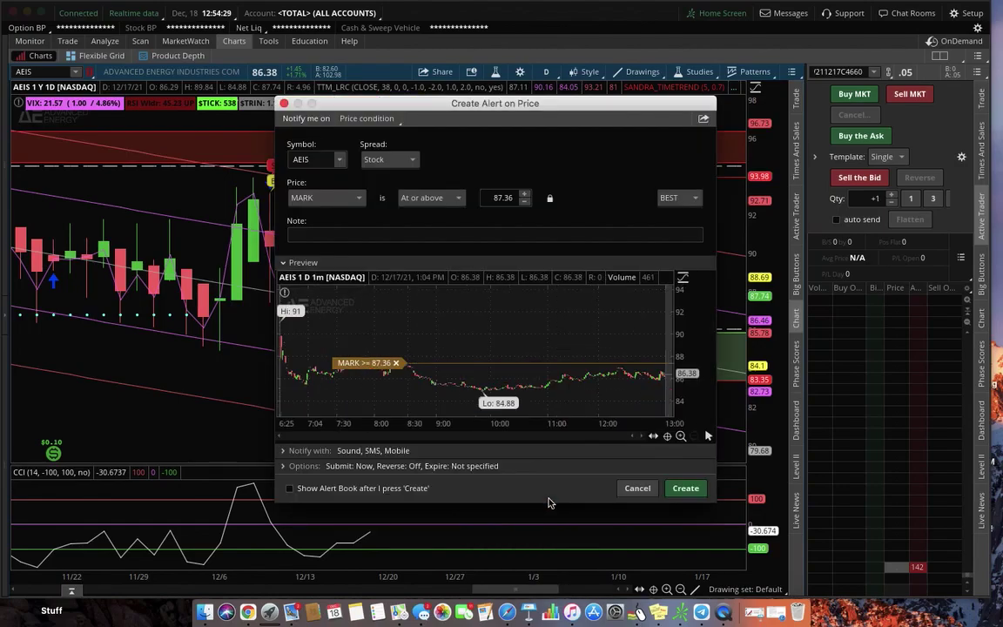
left_click(349, 203)
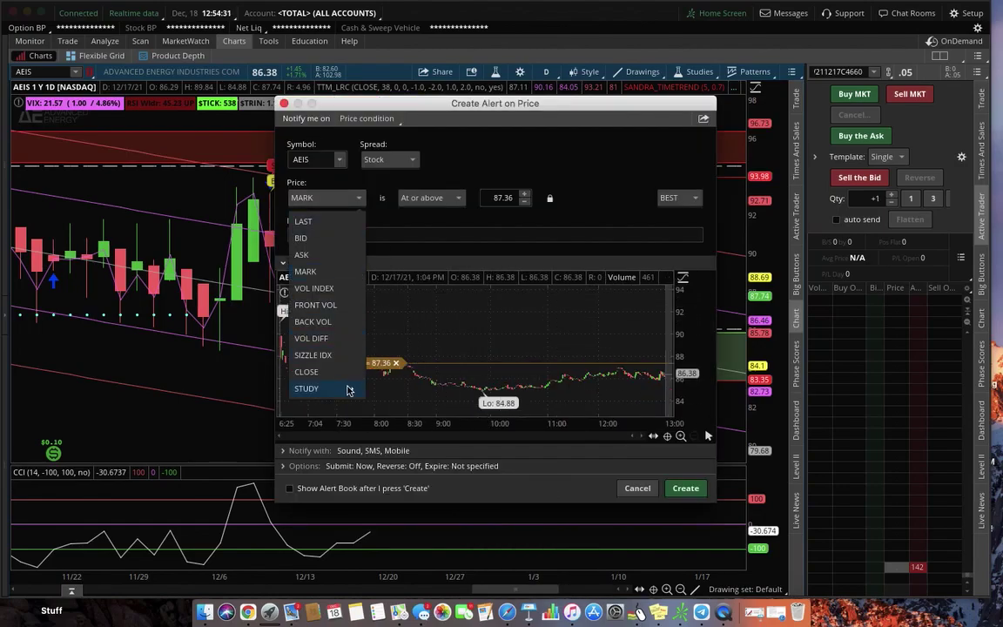
mouse_move(314, 388)
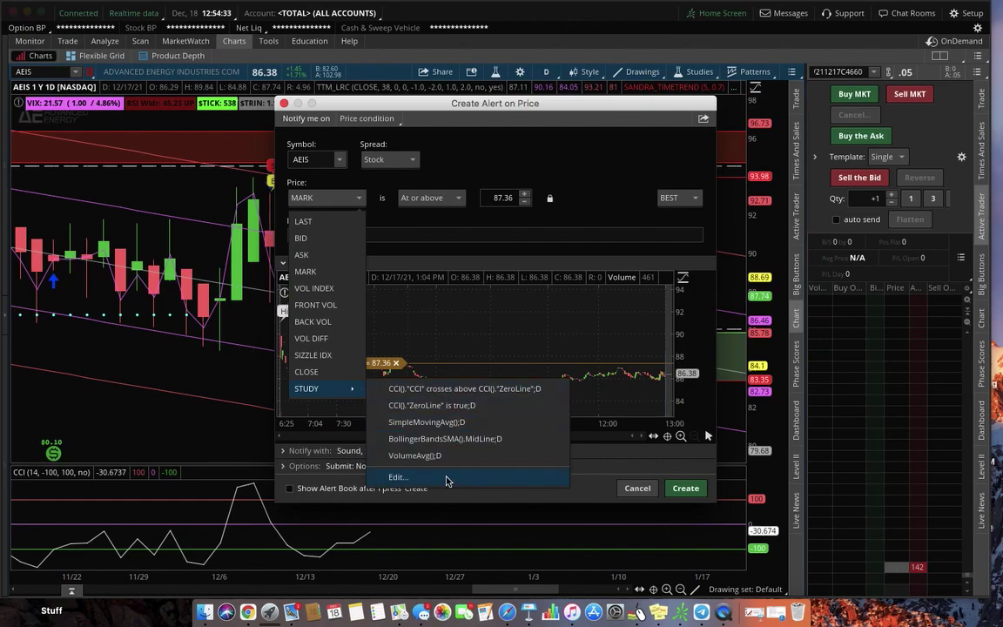
left_click(446, 478)
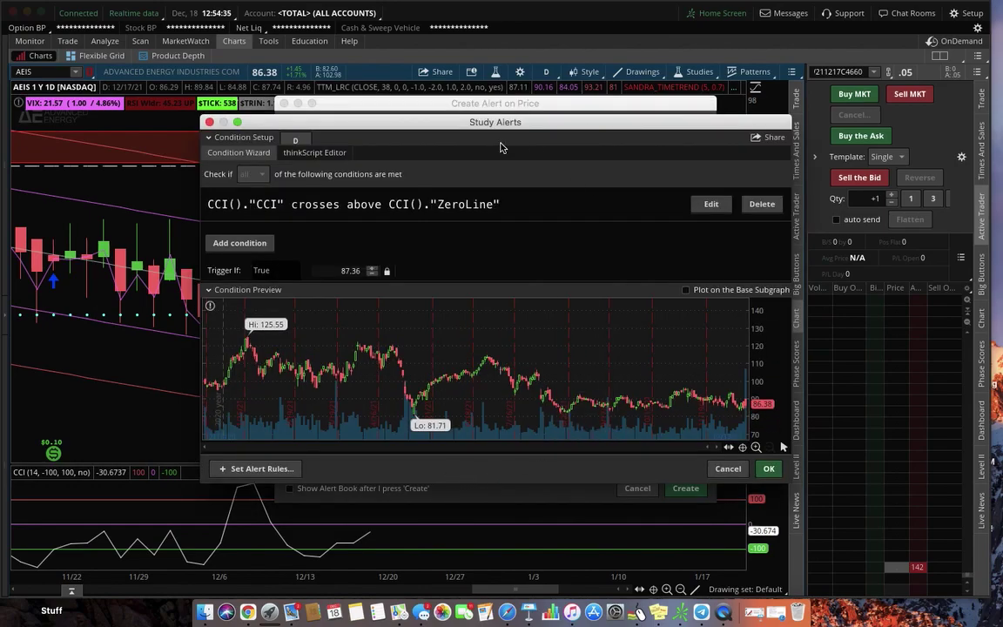
Step: Delete the existing CCI crossover condition and keep the daily (D) aggregation
left_click(763, 203)
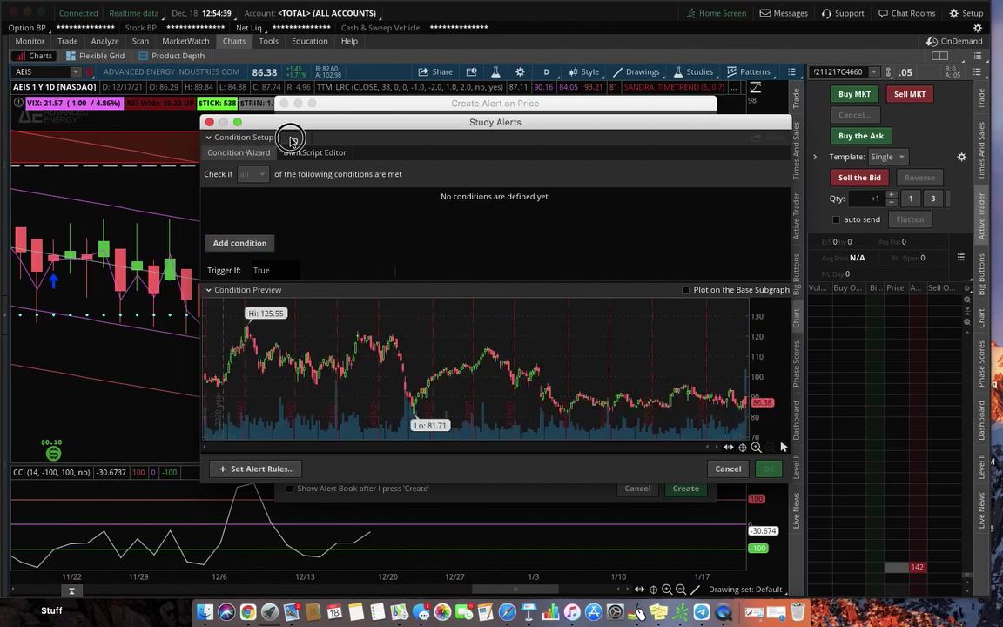
left_click(294, 140)
left_click(340, 365)
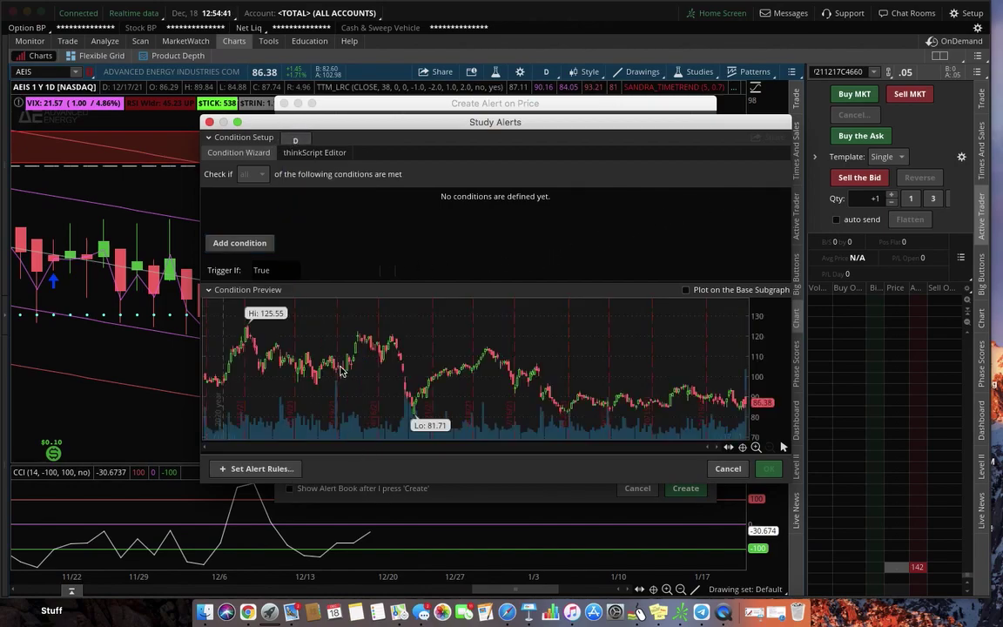
Step: Add a new condition with the CCI study set to cross above
left_click(242, 249)
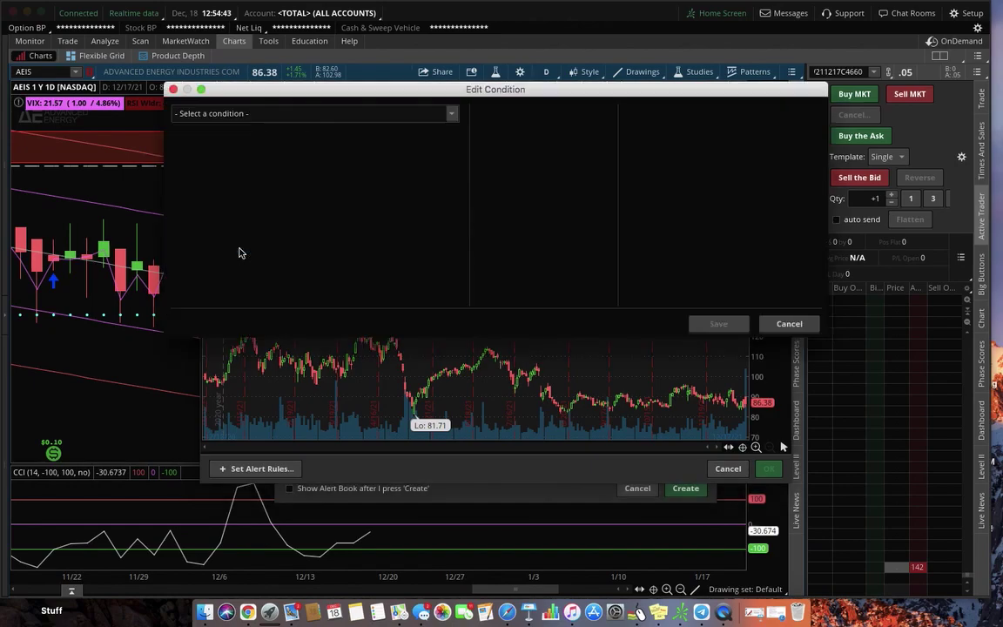
left_click(225, 111)
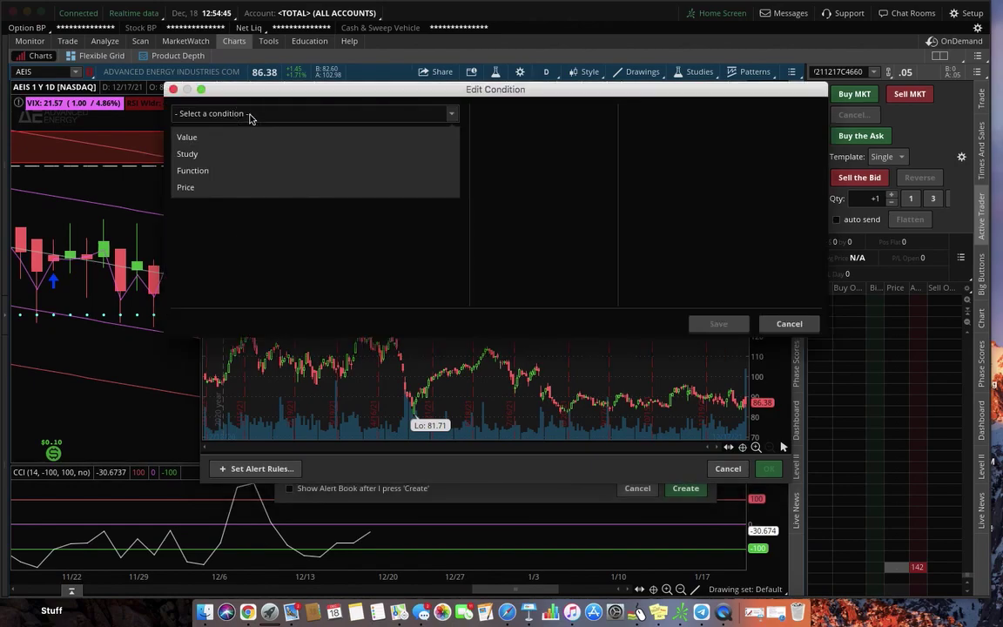
left_click(211, 154)
left_click(222, 114)
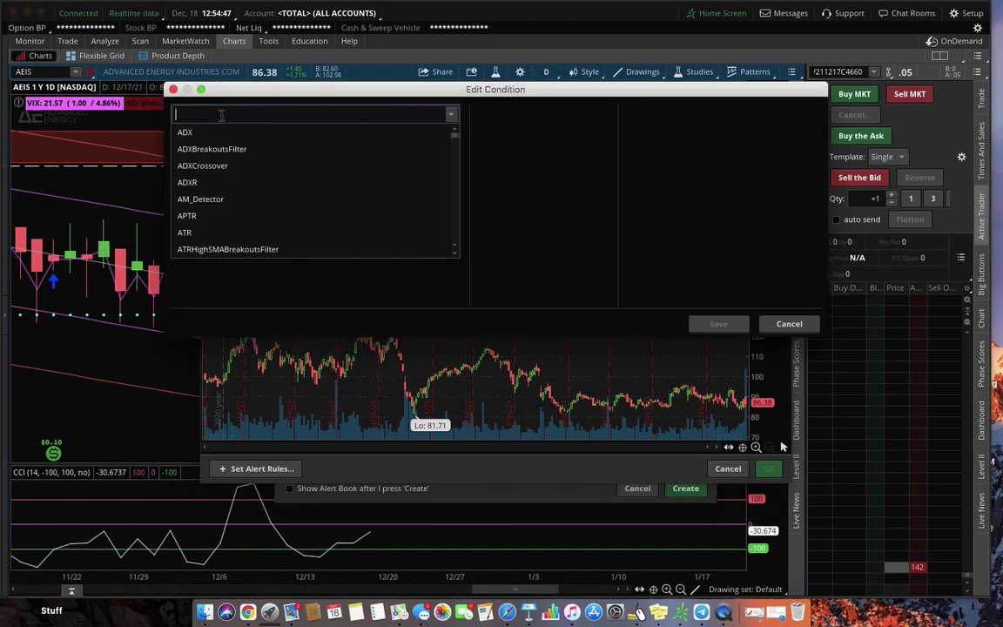
type("cci")
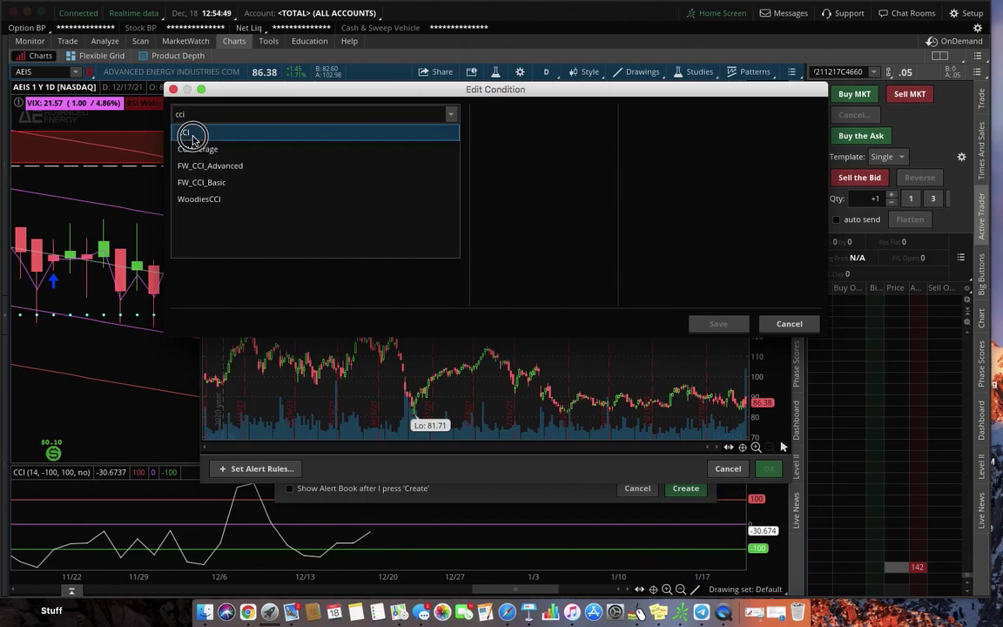
left_click(190, 132)
scroll(193, 144, "down", 3)
scroll(192, 149, "up", 3)
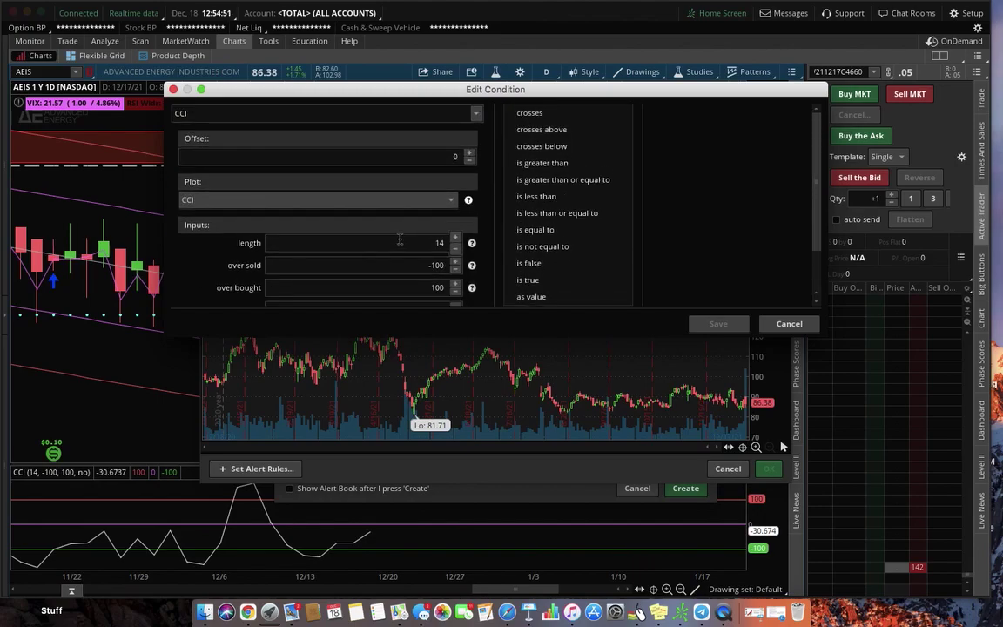
left_click(532, 129)
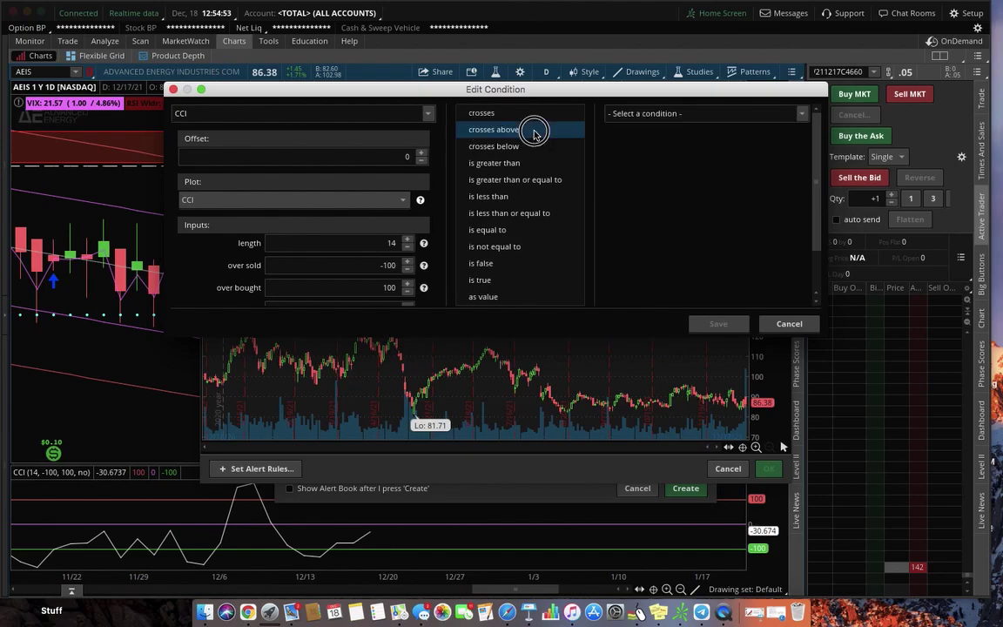
Step: Compare it against the CCI ZeroLine plot and save the condition
left_click(724, 114)
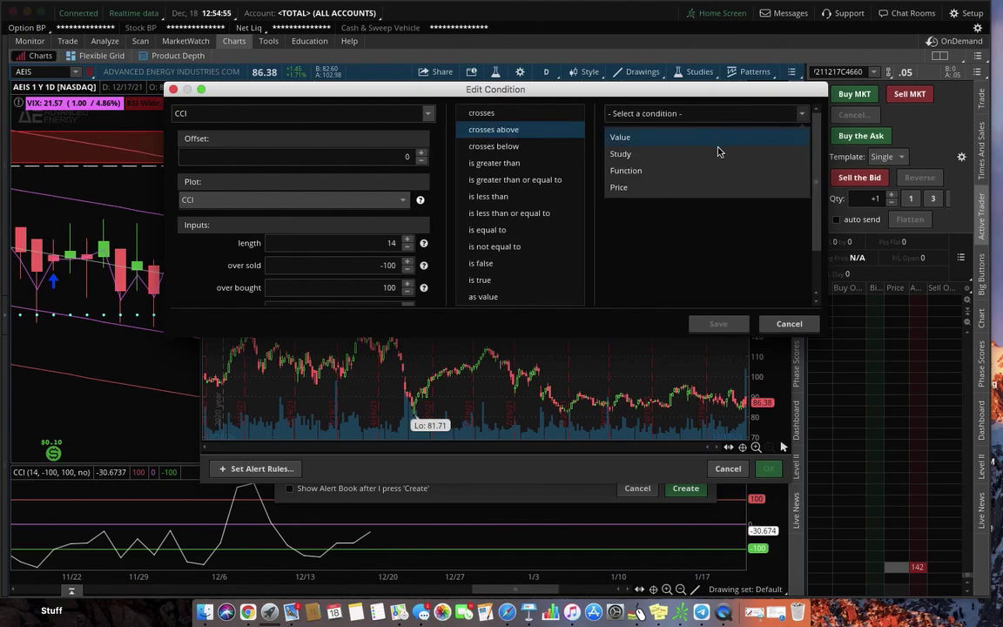
left_click(686, 156)
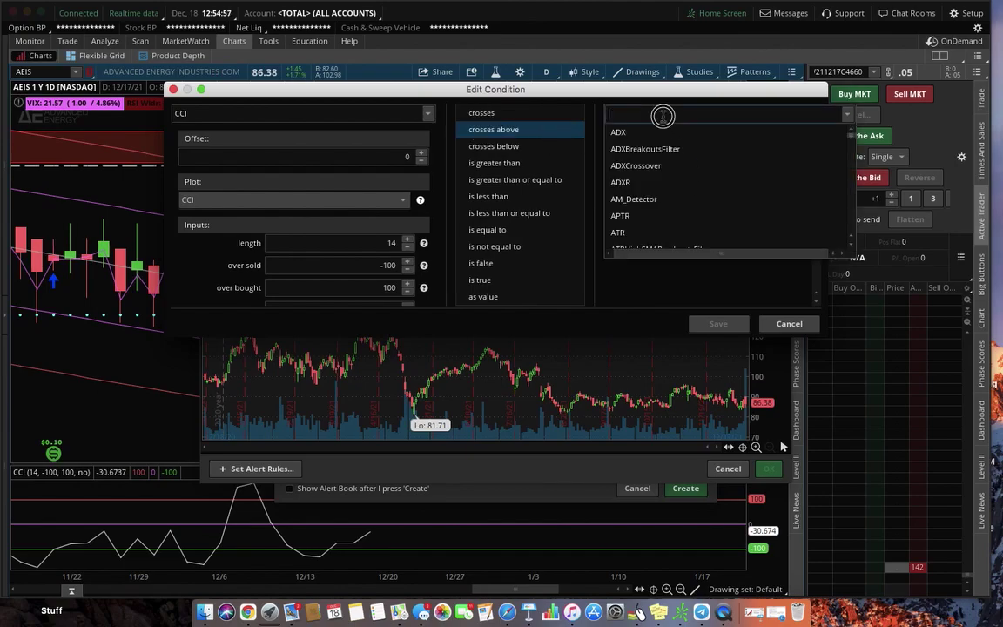
type("cci")
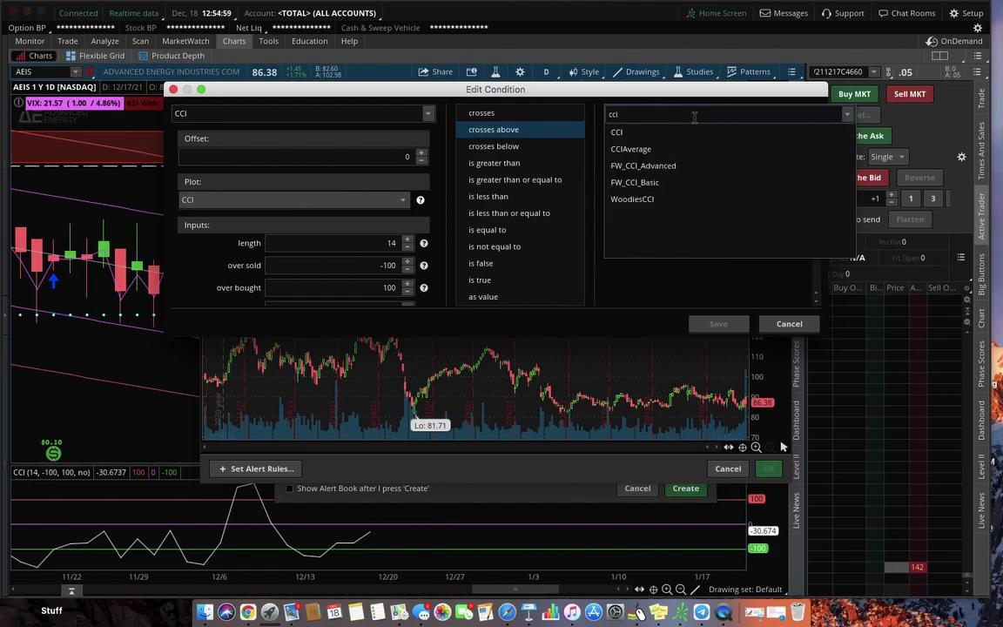
left_click(618, 133)
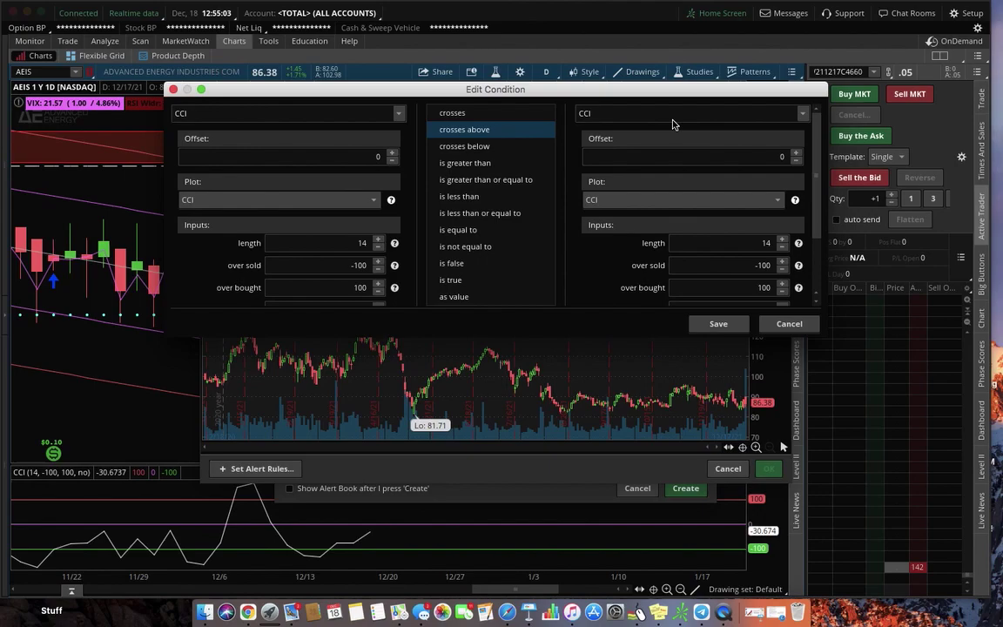
left_click(648, 201)
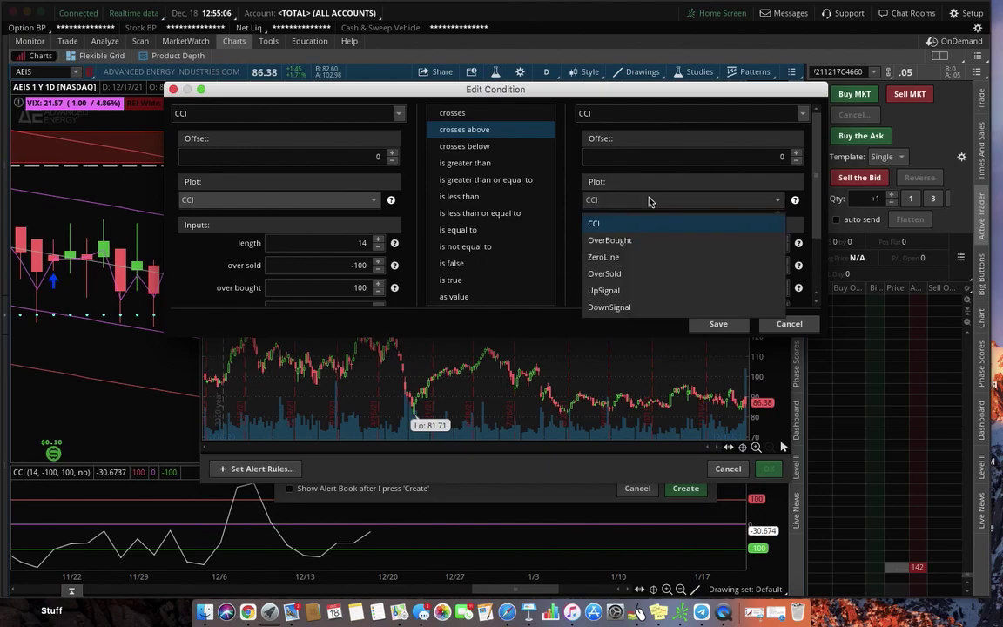
left_click(637, 259)
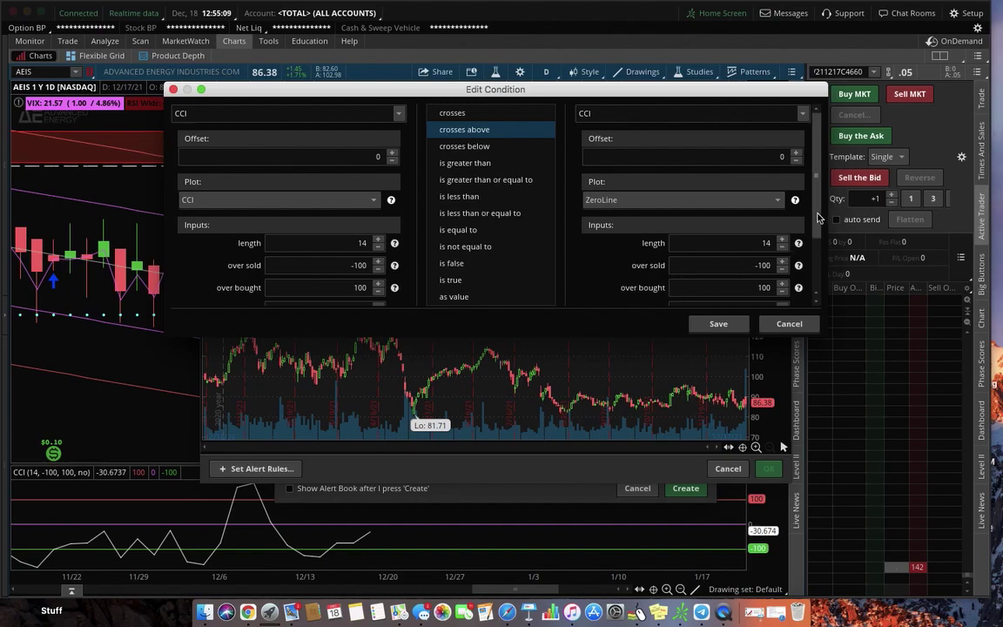
mouse_move(816, 222)
left_mouse_down()
mouse_move(814, 265)
mouse_move(811, 201)
left_mouse_up()
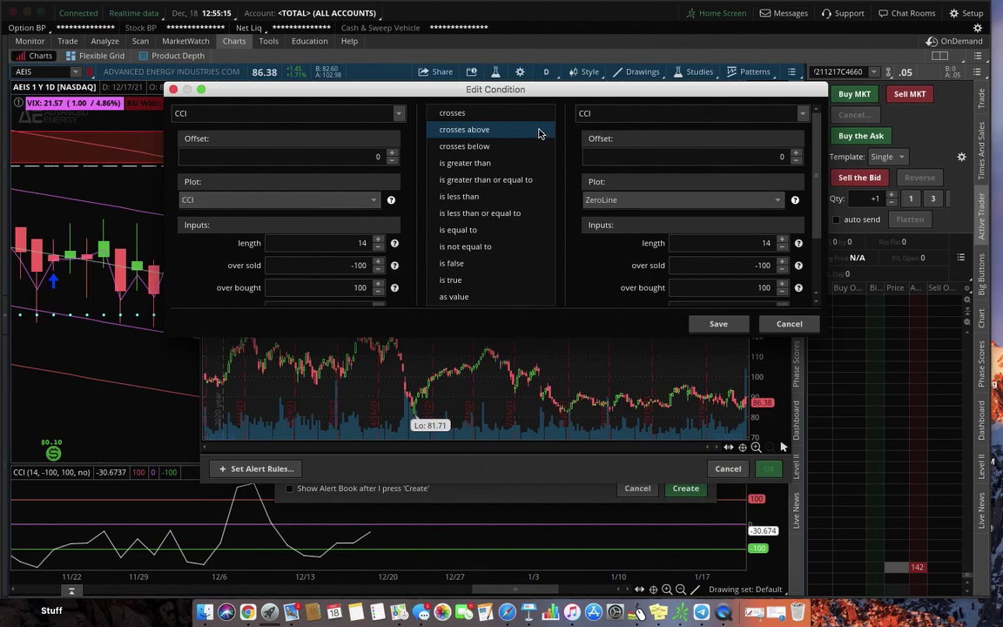
left_click_drag(818, 202, 795, 248)
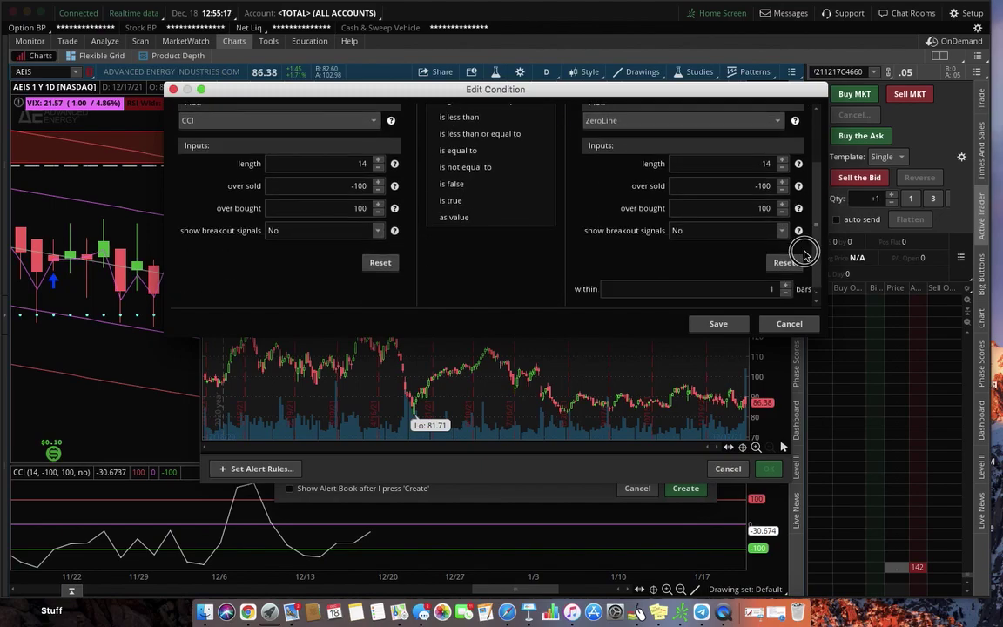
left_click(721, 329)
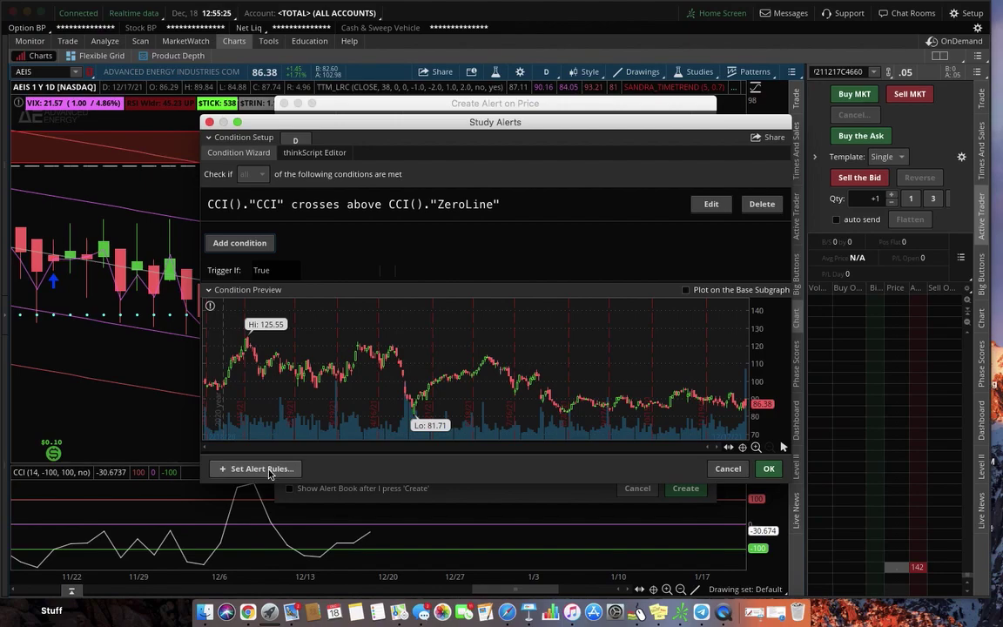
Step: Apply the alert rules unchanged and confirm the CCI study condition with OK
left_click(268, 471)
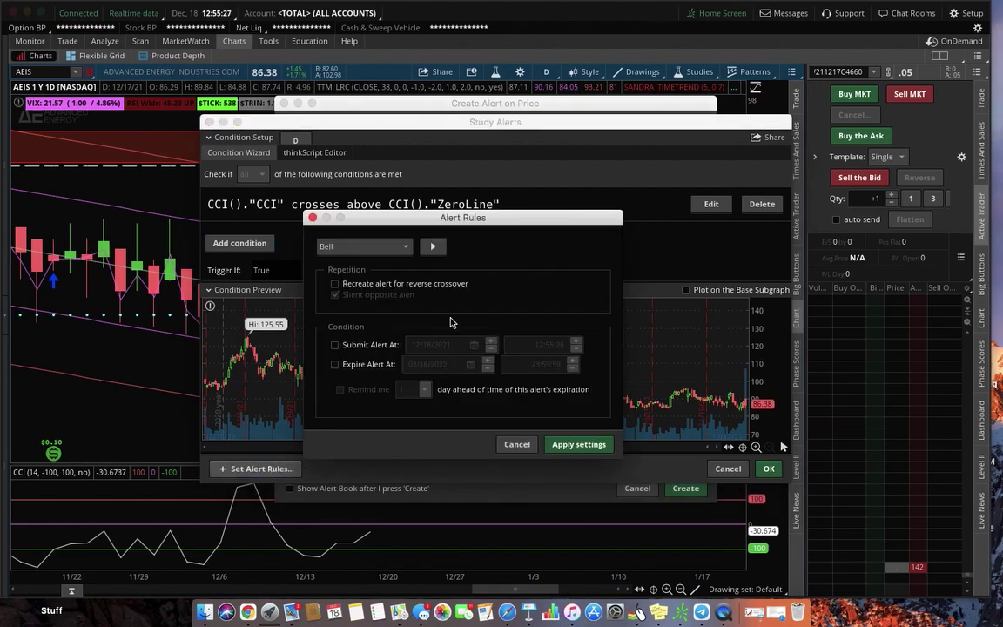
left_click(560, 444)
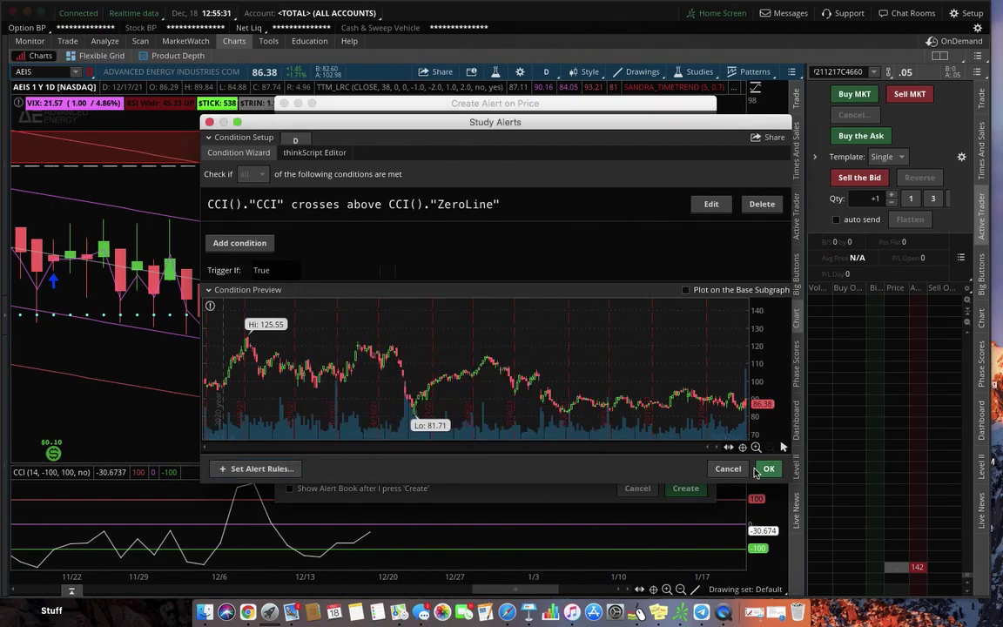
left_click(769, 469)
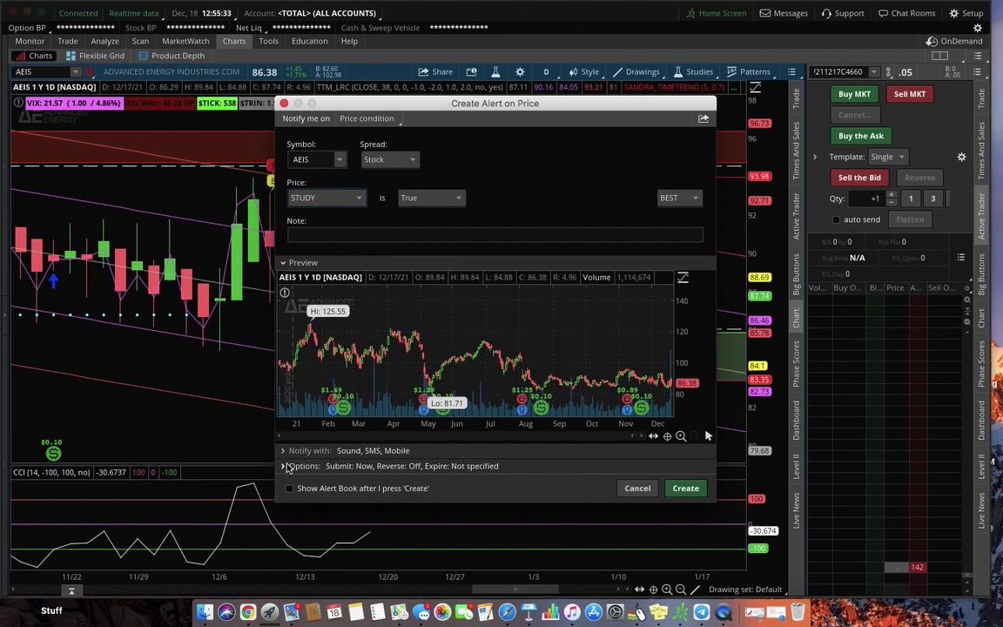
Step: Review bell sound, text and push notification options, then create the AEIS alert
left_click(284, 451)
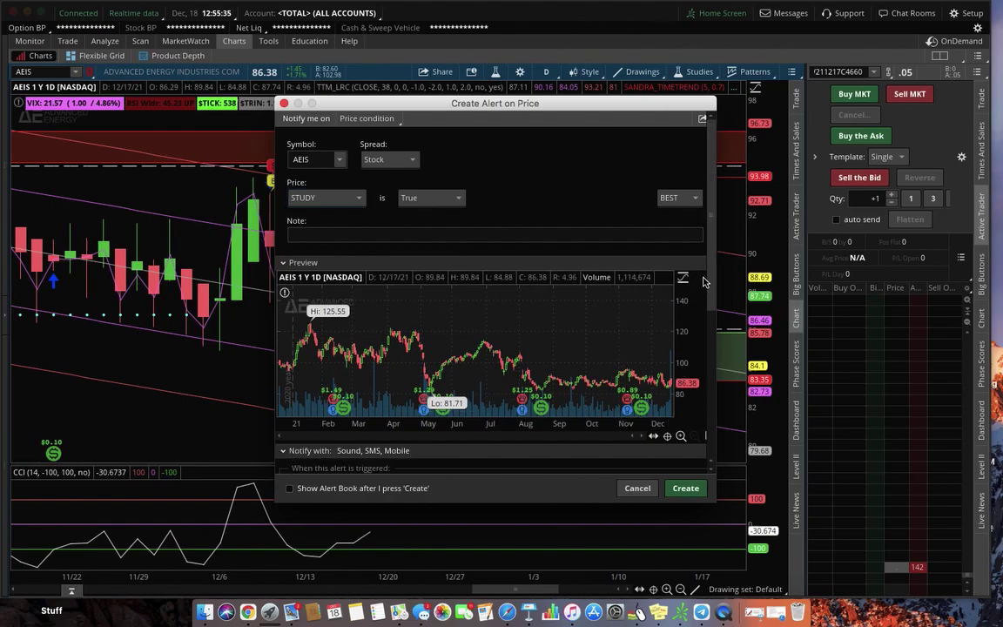
left_click_drag(712, 291, 707, 426)
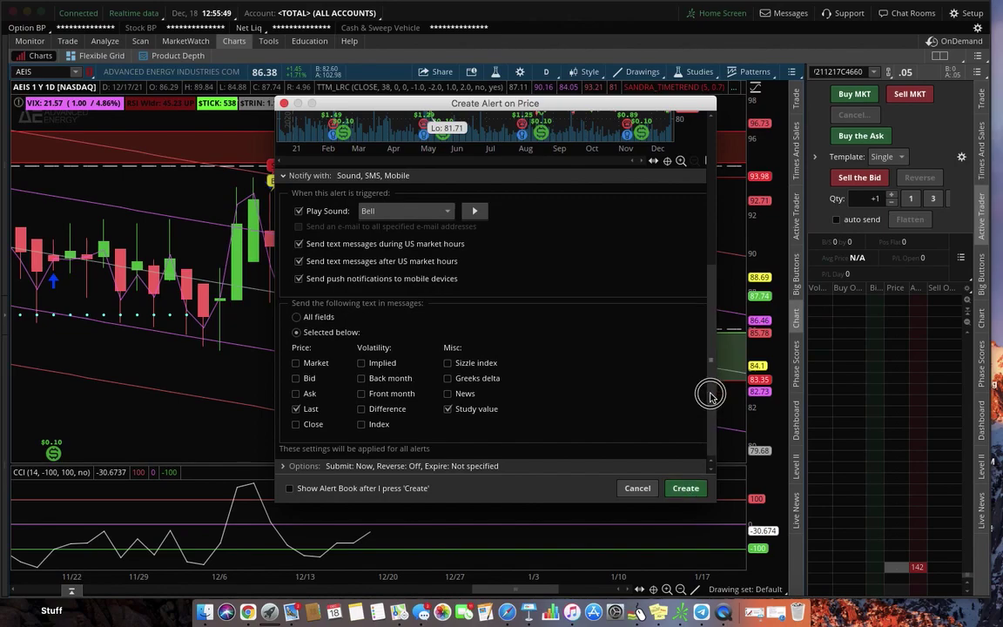
left_click(688, 489)
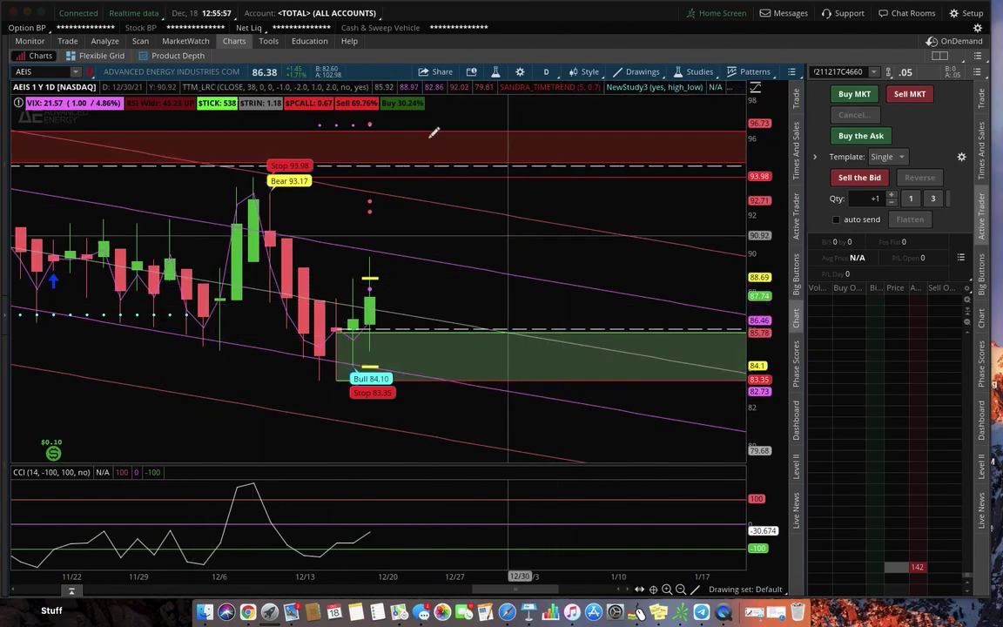
mouse_move(185, 41)
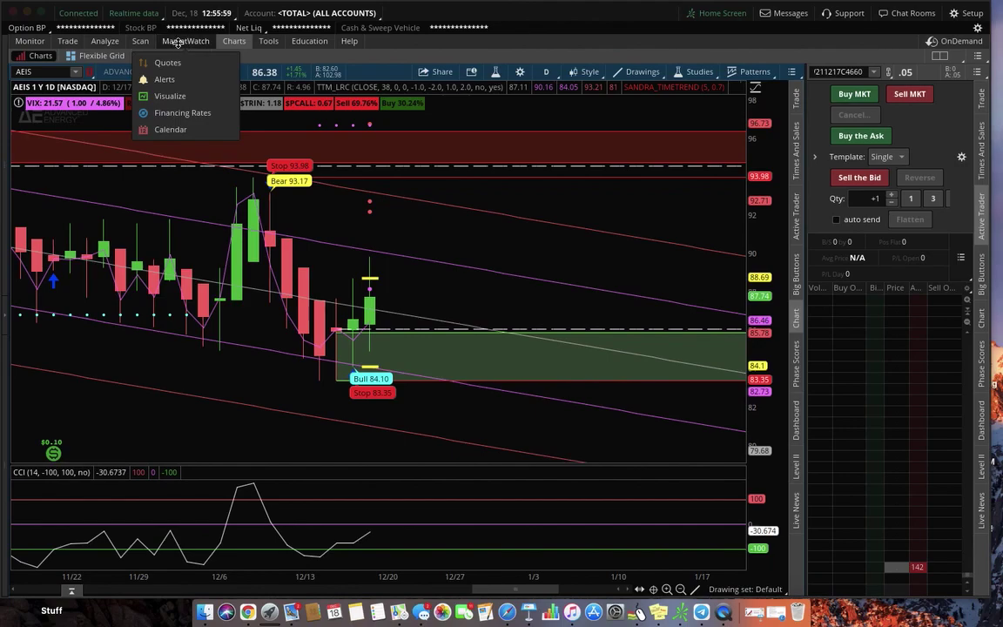
Step: Open MarketWatch Alerts and select the top AEIS study alert row in the Alert Book
left_click(157, 78)
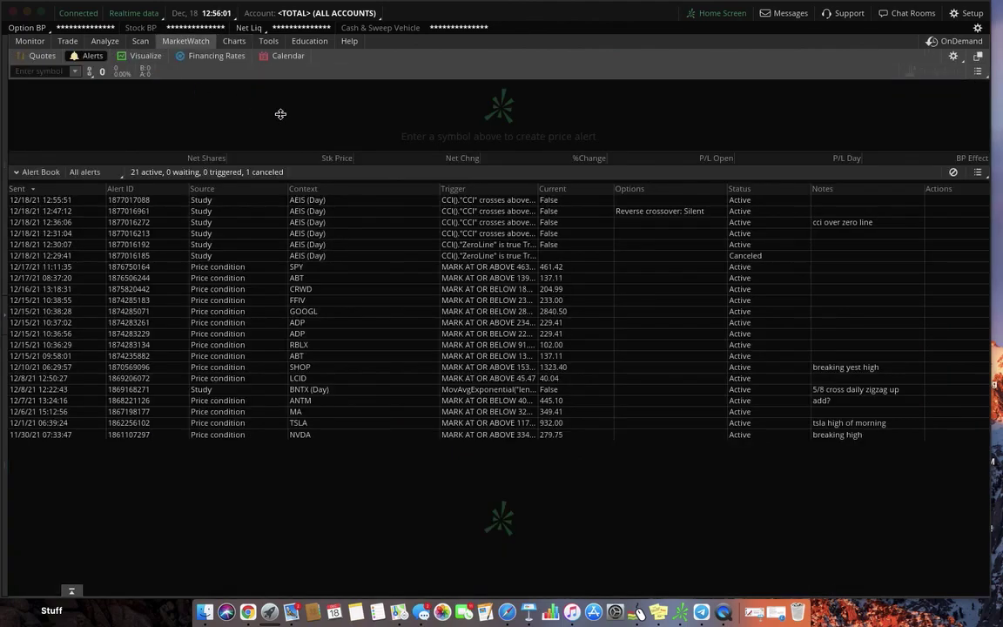
left_click(505, 203)
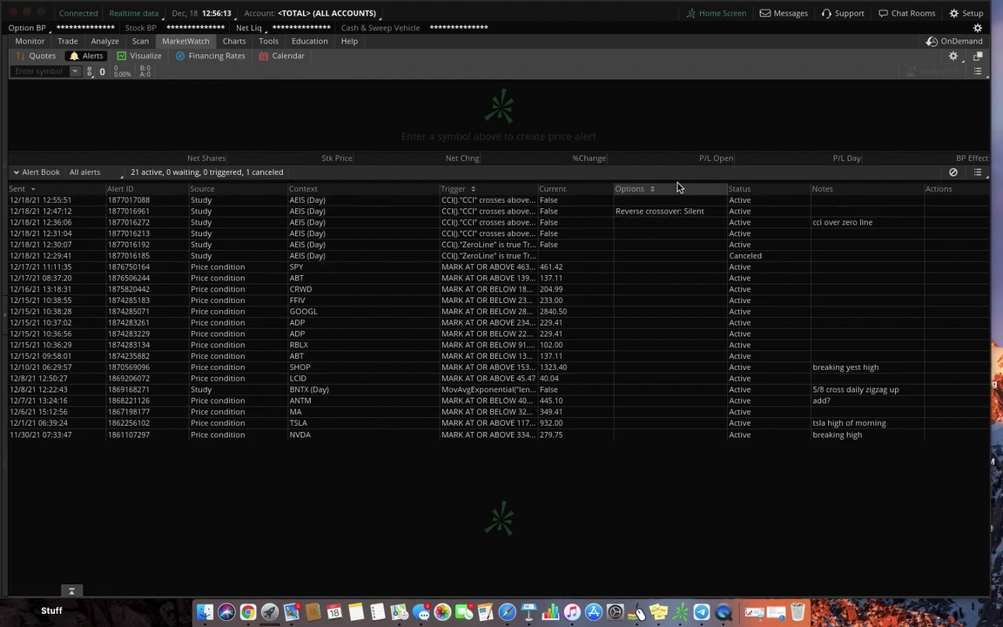
Step: Return to the AEIS daily chart on the Charts tab
left_click(234, 41)
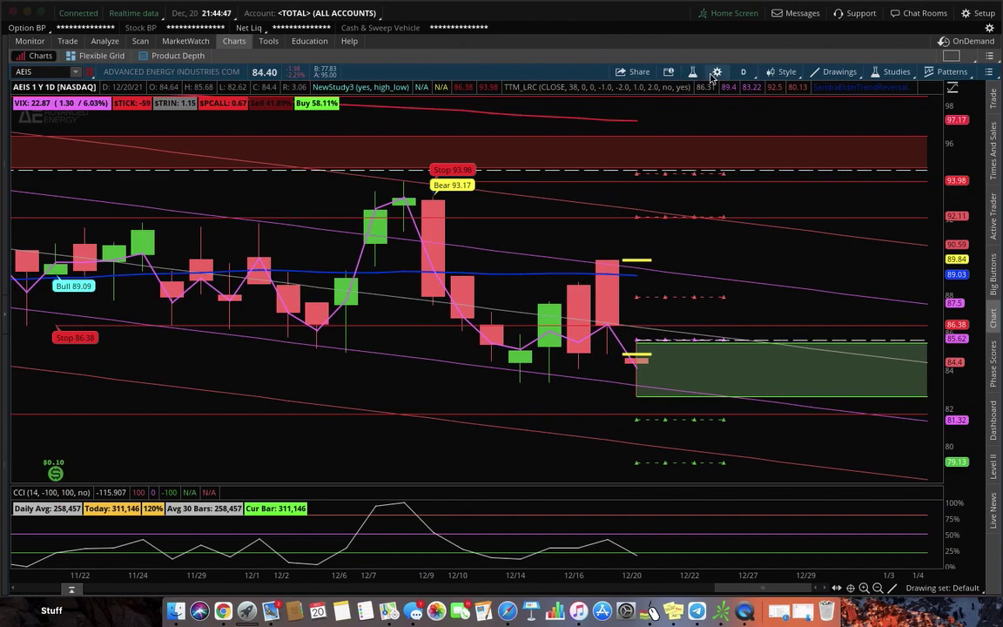
Step: View AEIS on 180 D : 4h, then return to 1 Y : 1D and zoom out
left_click(744, 73)
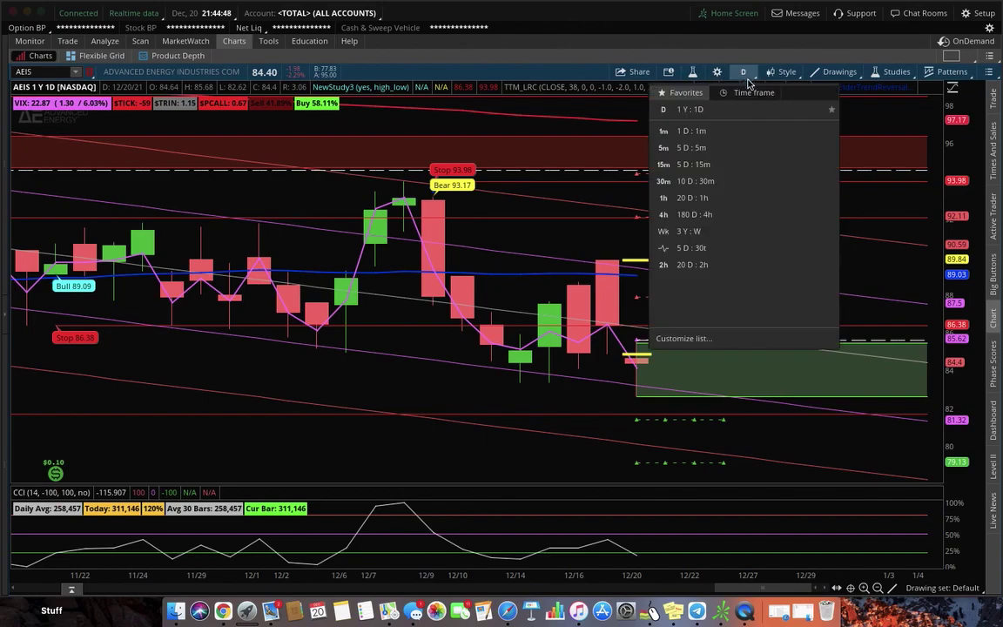
left_click(723, 215)
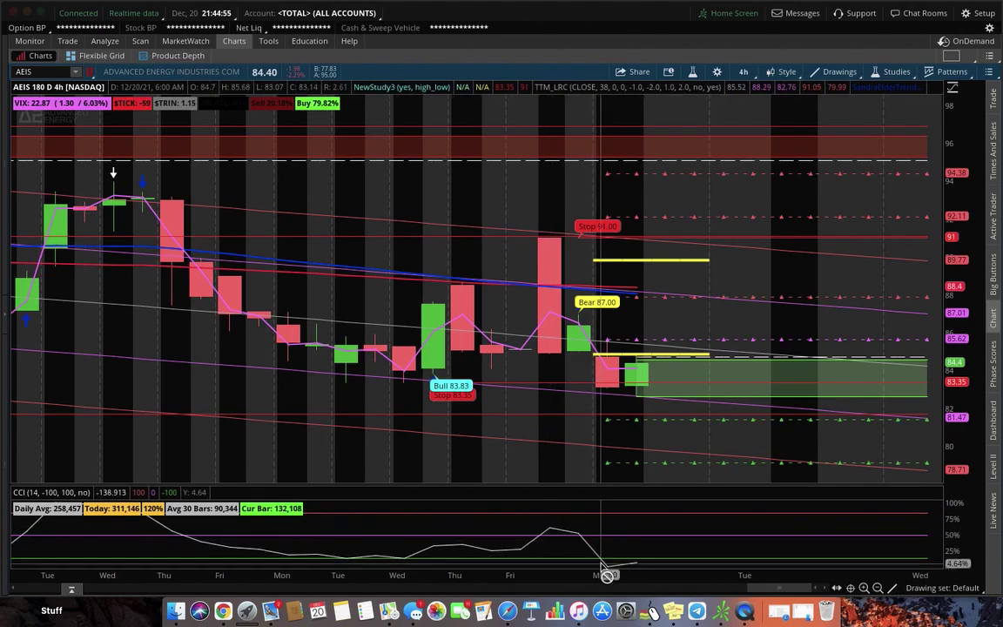
left_click(748, 73)
left_click(726, 214)
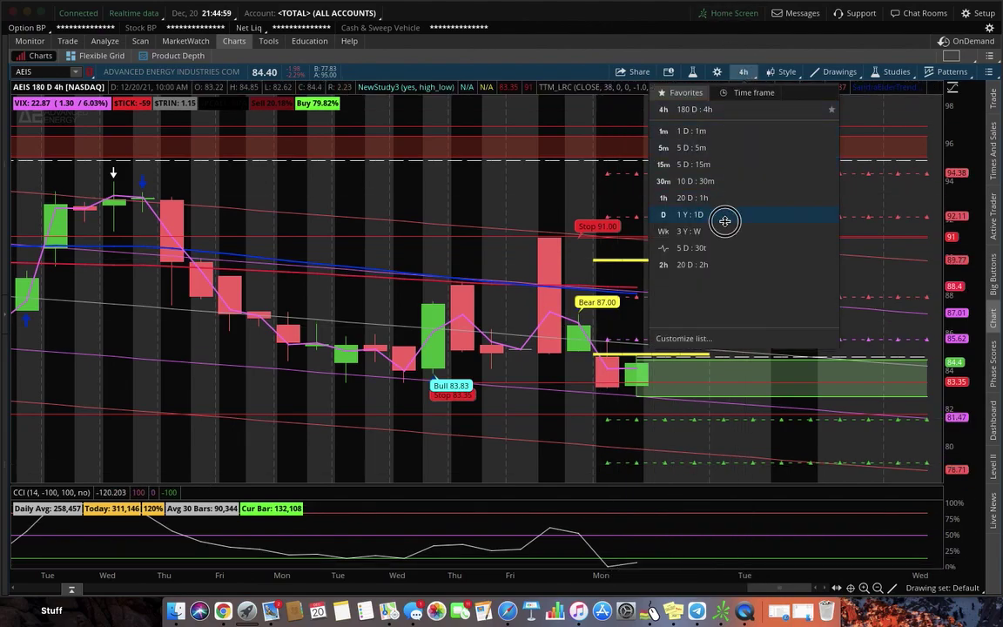
left_click(878, 588)
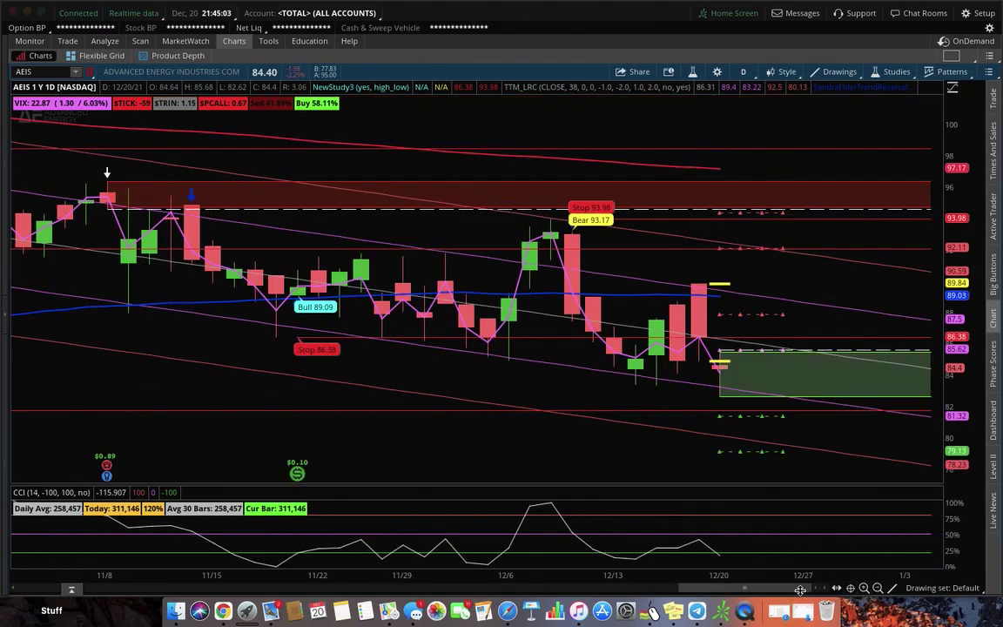